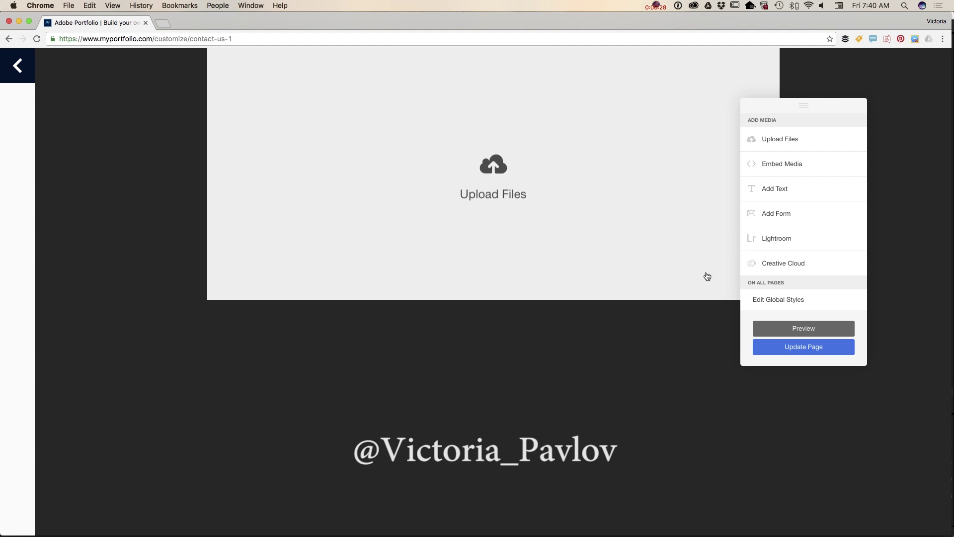
Add a contact form with Name, Email Address and Message fields, then open its Customize settings beside the preview.
{"action": "left_click", "coordinate": [770, 215]}
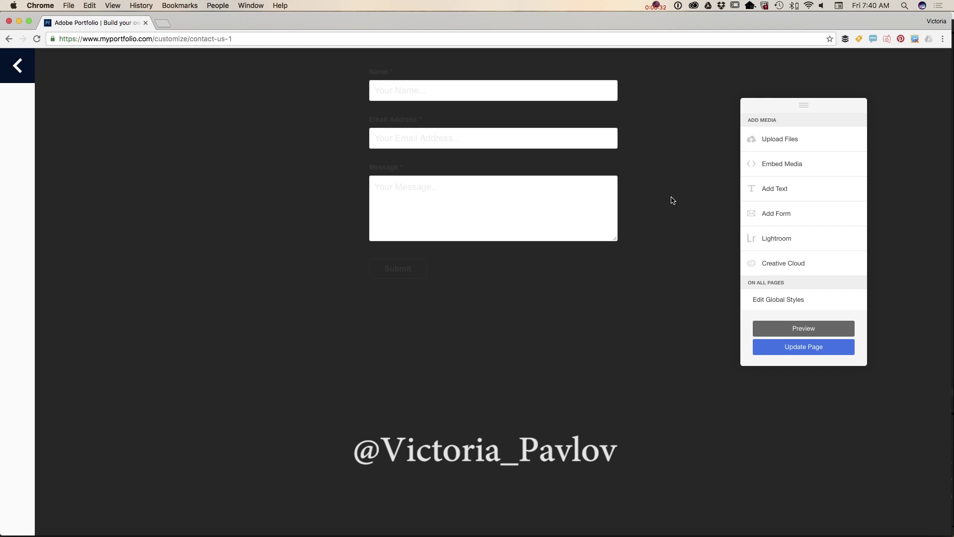
{"action": "left_click", "coordinate": [369, 85]}
{"action": "left_click", "coordinate": [379, 125]}
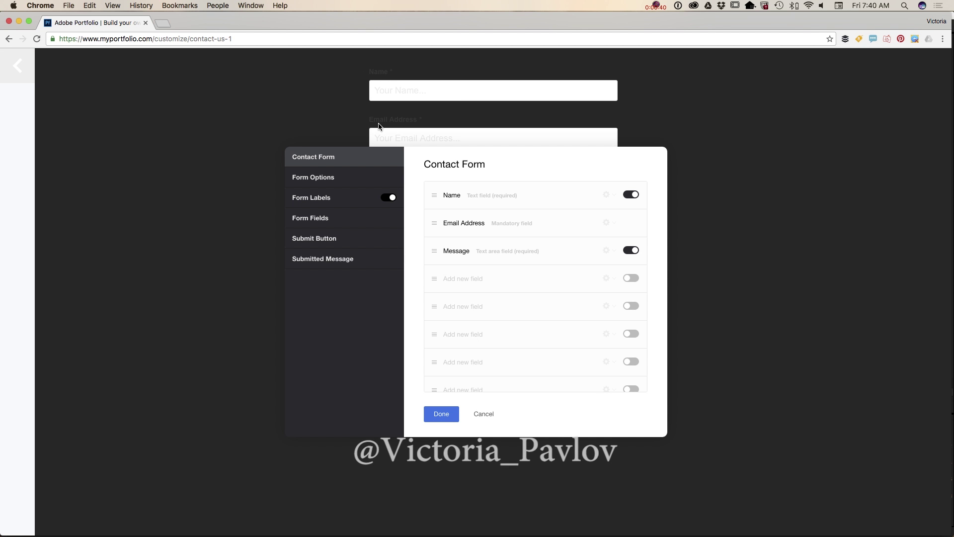
{"action": "left_click_drag", "start_coordinate": [557, 167], "coordinate": [756, 213]}
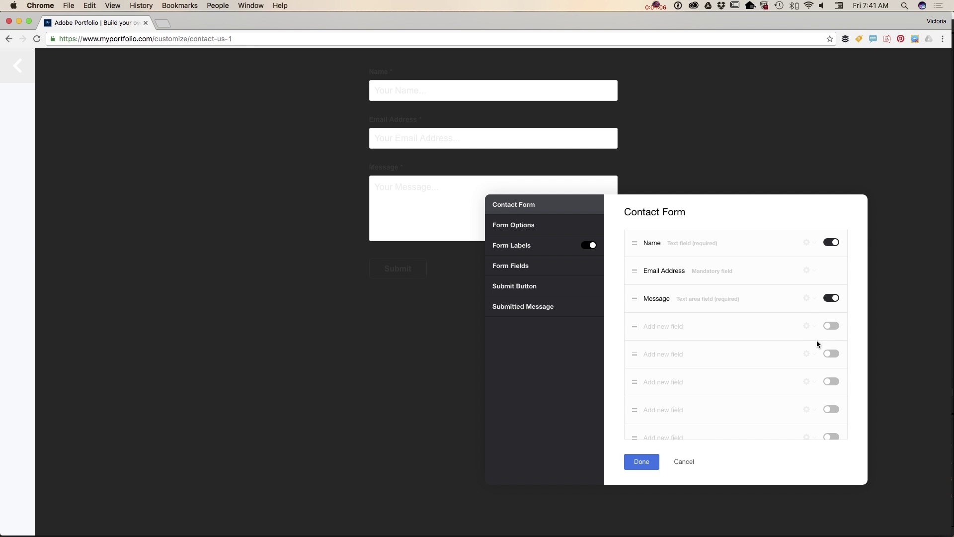
{"action": "left_click", "coordinate": [832, 327]}
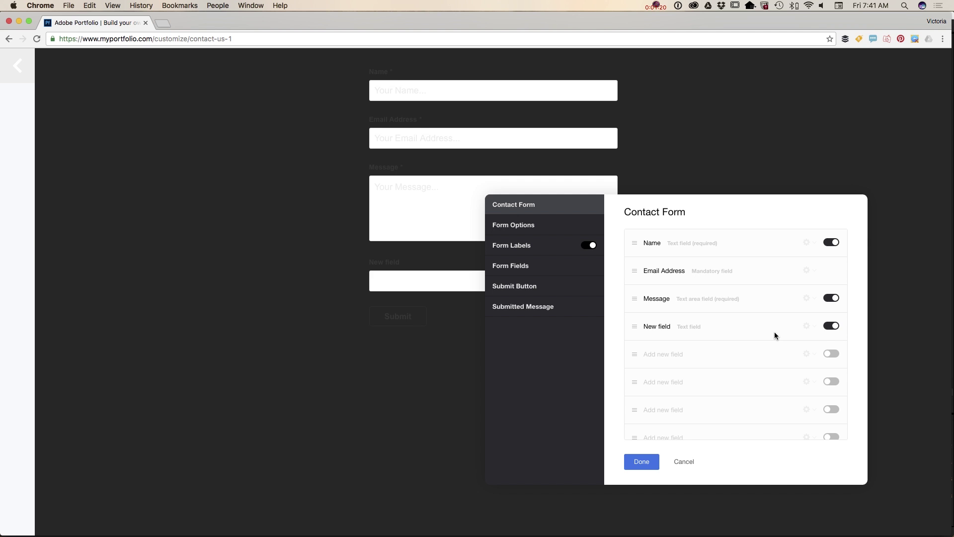
{"action": "left_click", "coordinate": [829, 326]}
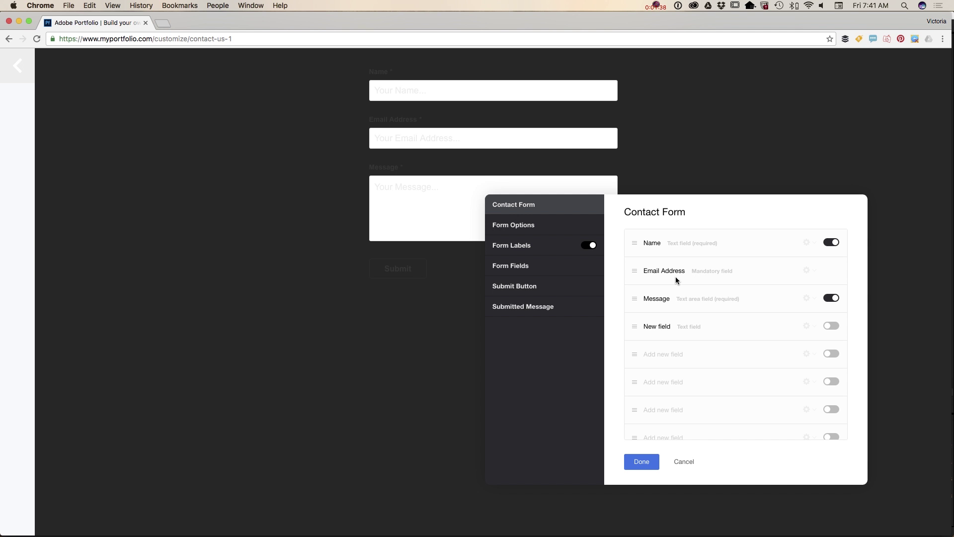
Set the Form Labels colour to red (ff282a) for Name, Email Address and Message.
{"action": "left_click", "coordinate": [524, 251]}
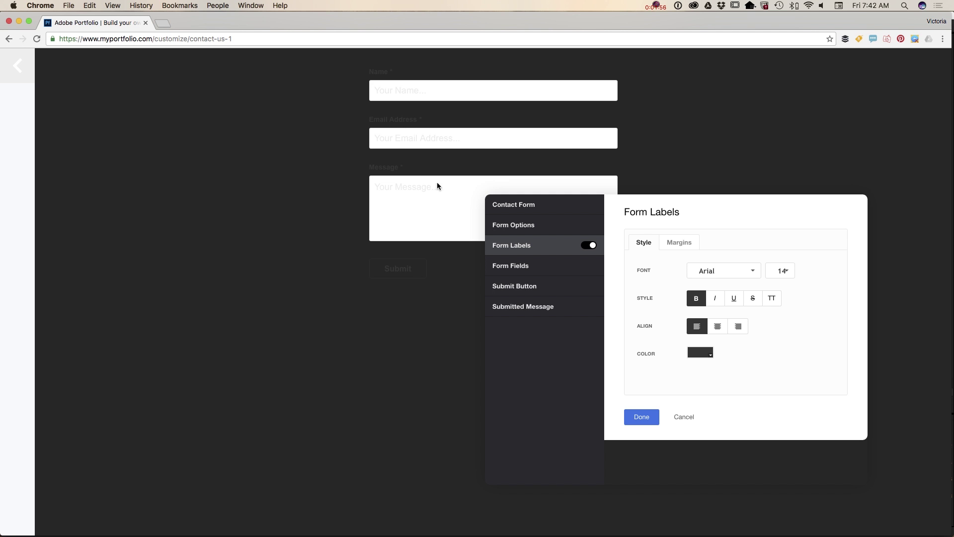
{"action": "left_click", "coordinate": [703, 354]}
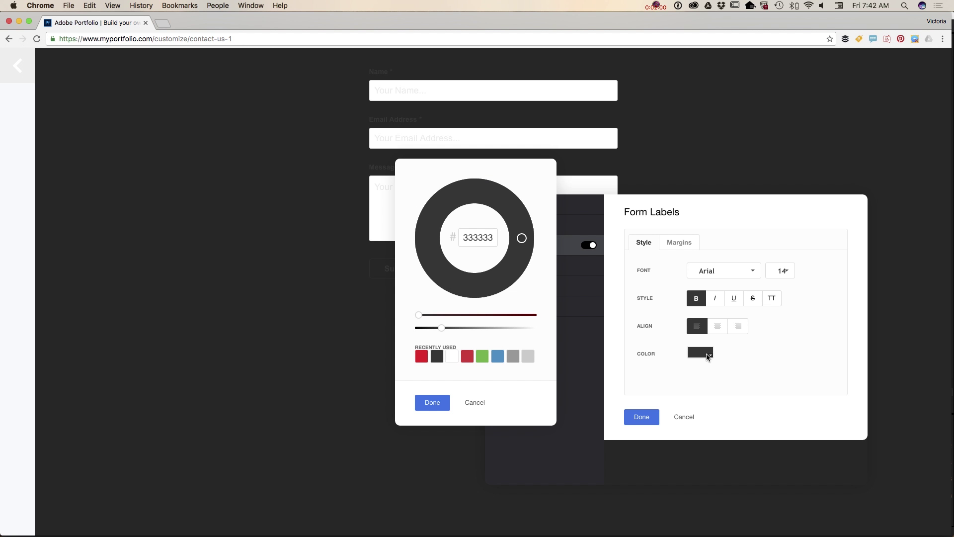
{"action": "left_click", "coordinate": [421, 356]}
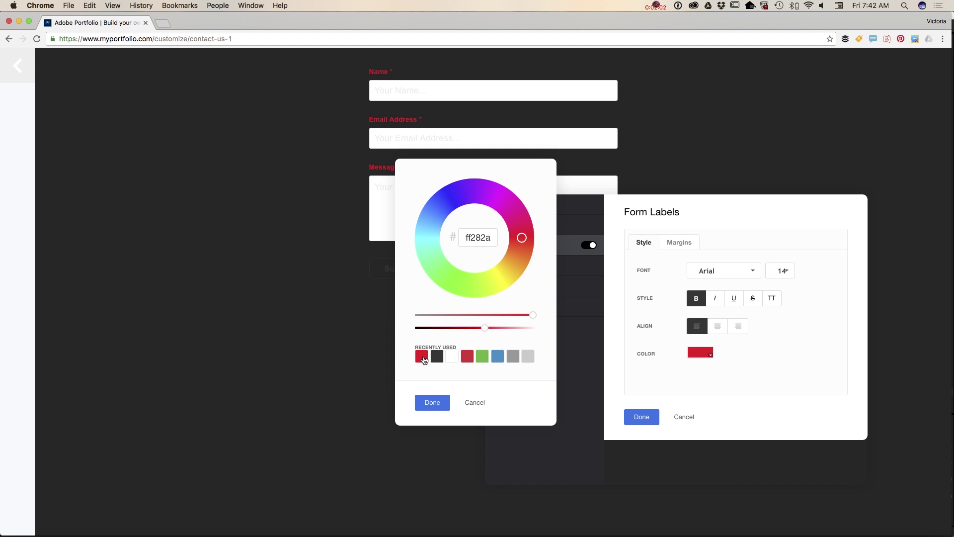
{"action": "left_click", "coordinate": [432, 402]}
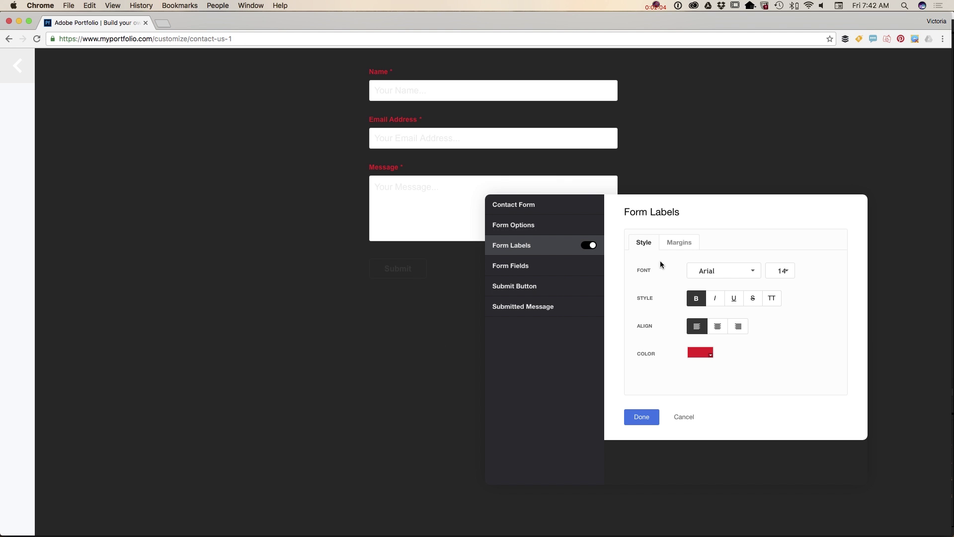
Give the form fields a dark grey background colour.
{"action": "left_click", "coordinate": [509, 270]}
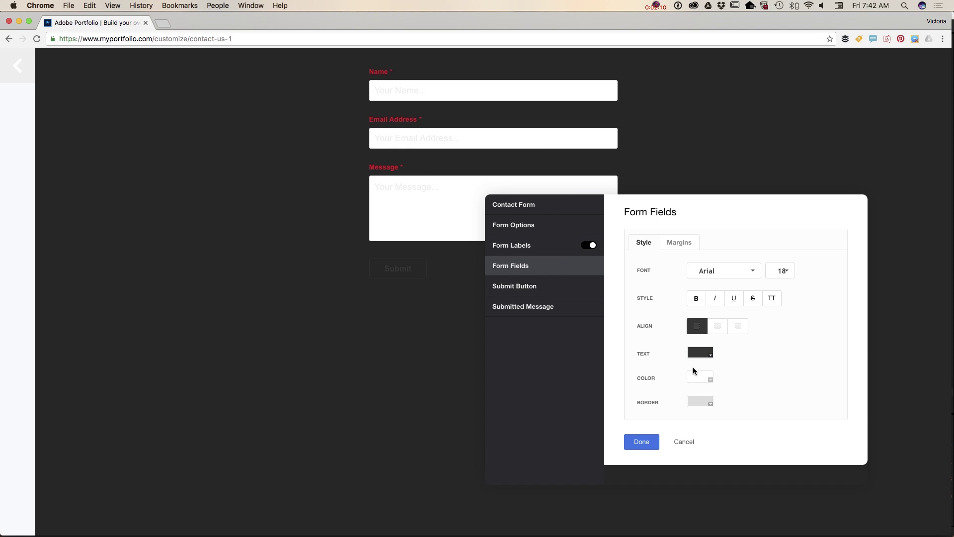
{"action": "left_click", "coordinate": [707, 378]}
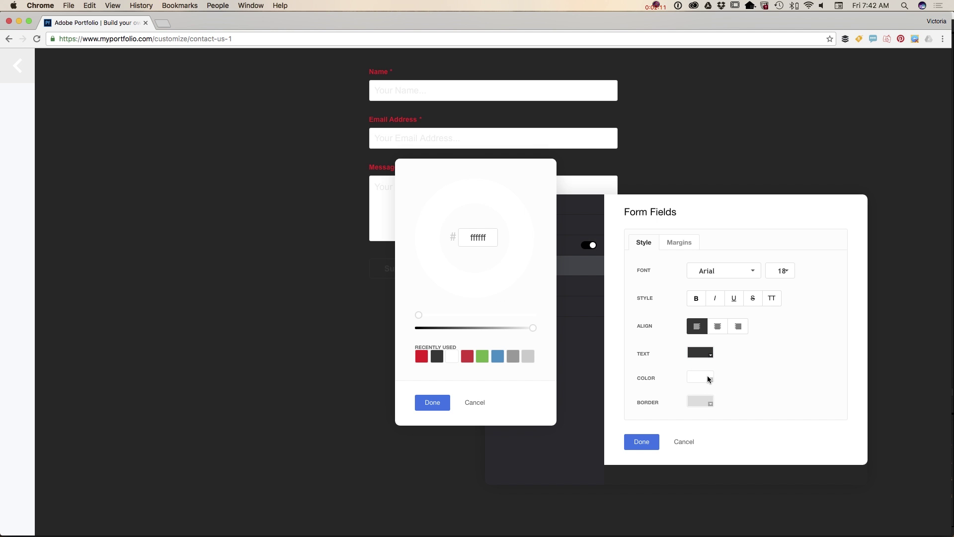
{"action": "left_click", "coordinate": [513, 356]}
{"action": "left_click", "coordinate": [479, 329]}
{"action": "left_click_drag", "start_coordinate": [481, 330], "coordinate": [452, 329]}
{"action": "left_click", "coordinate": [433, 403]}
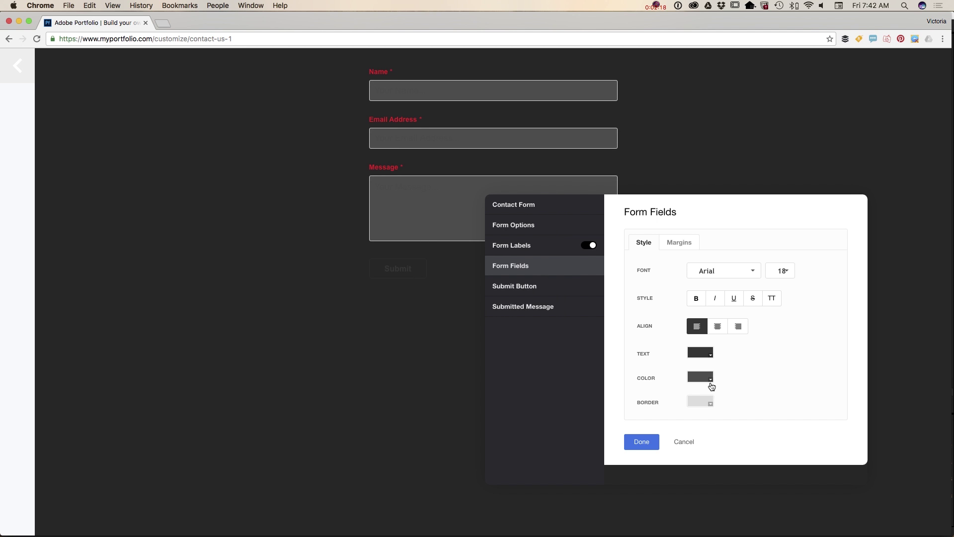
Make the field text white and the field borders red (ff282a).
{"action": "left_click", "coordinate": [706, 354]}
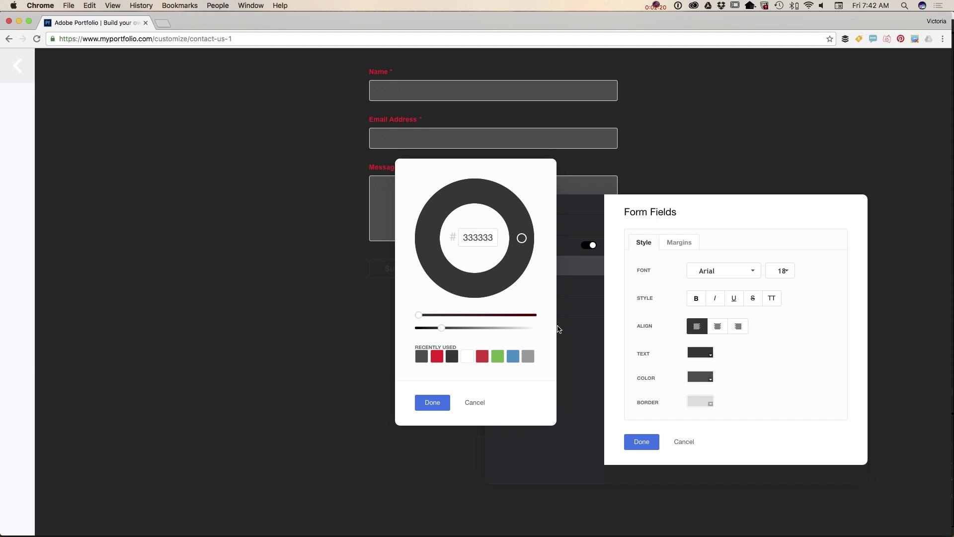
{"action": "left_click", "coordinate": [467, 356]}
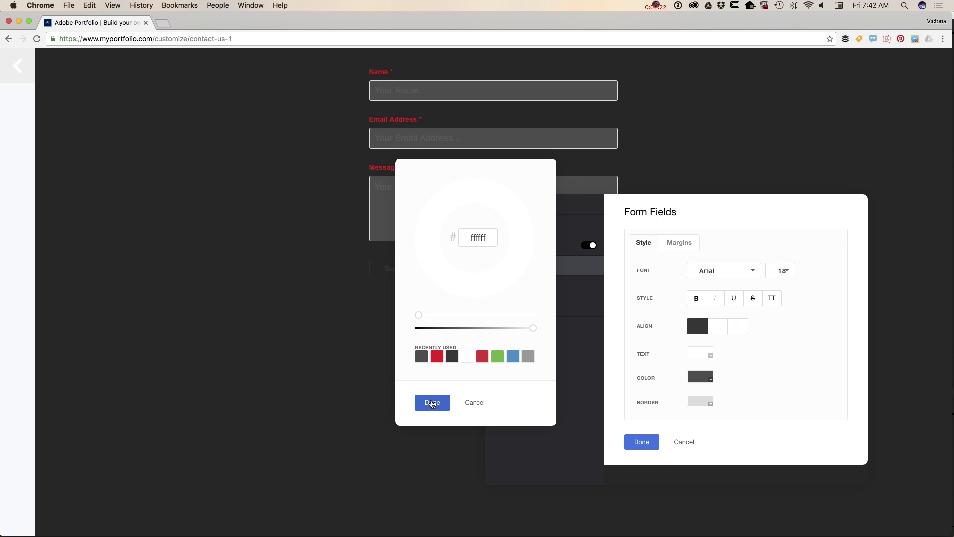
{"action": "left_click", "coordinate": [432, 402]}
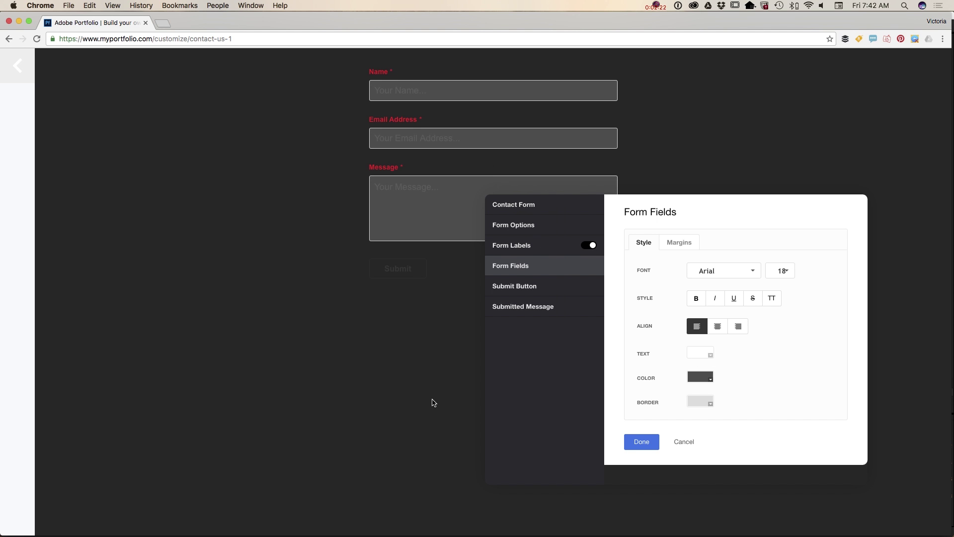
{"action": "left_click", "coordinate": [706, 405]}
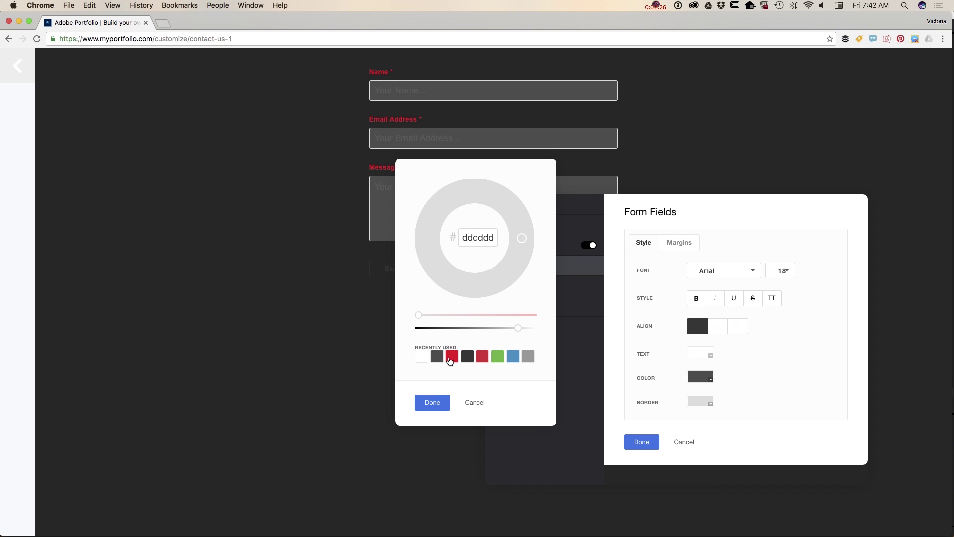
{"action": "left_click", "coordinate": [452, 357]}
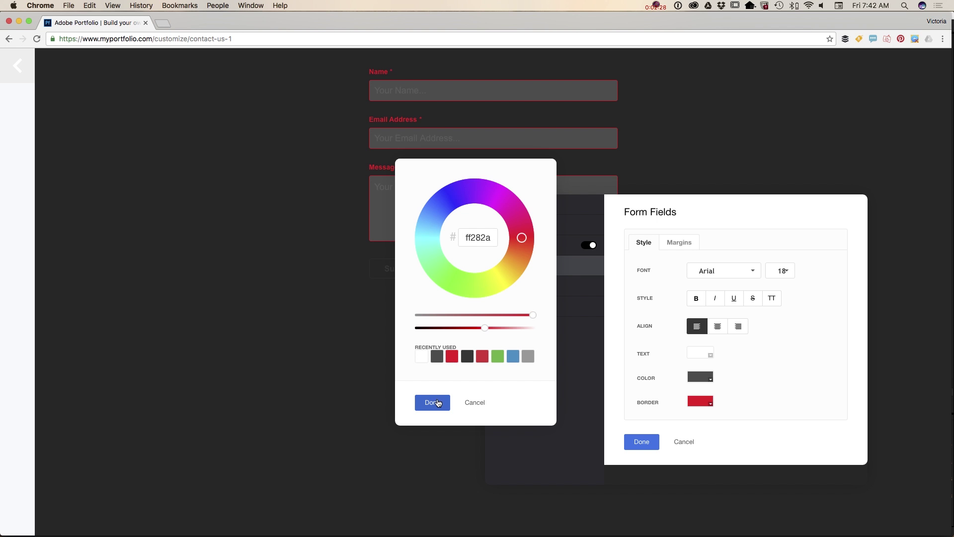
{"action": "left_click", "coordinate": [432, 403]}
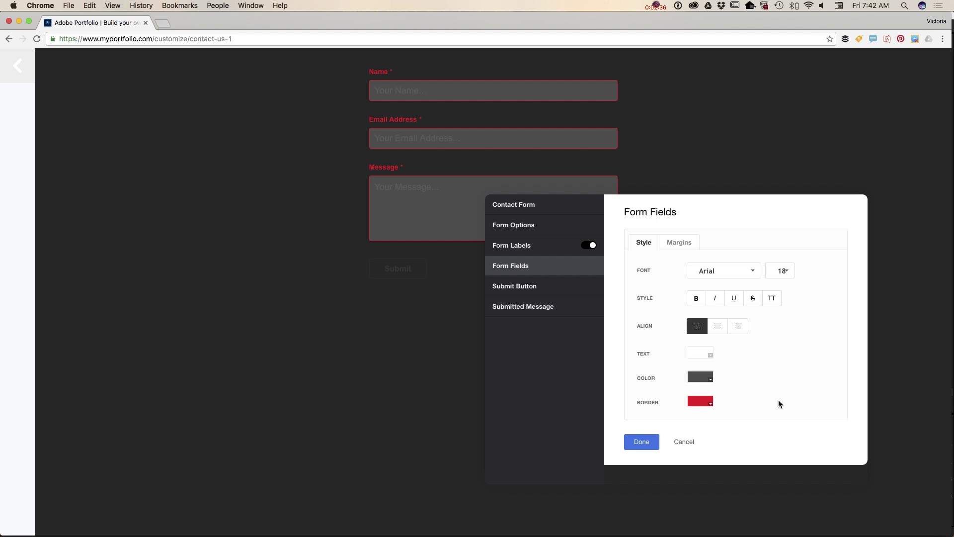
Give the Submit button red text and a red outline in its Normal state.
{"action": "left_click", "coordinate": [512, 287]}
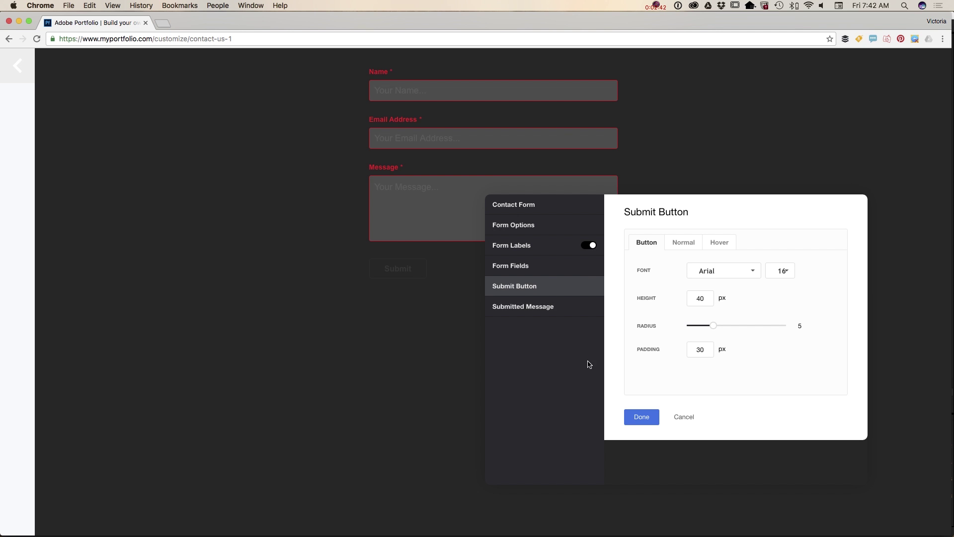
{"action": "left_click", "coordinate": [679, 244]}
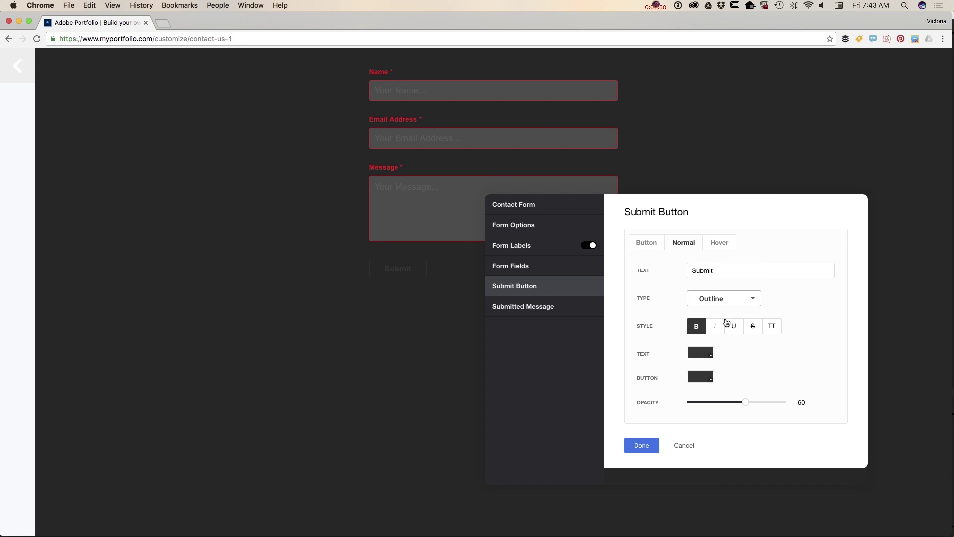
{"action": "left_click", "coordinate": [709, 354]}
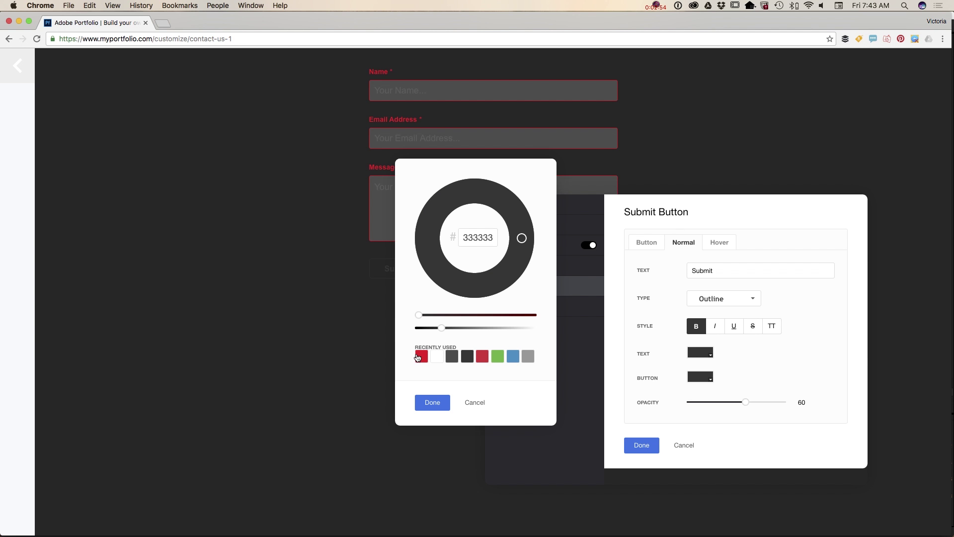
{"action": "left_click", "coordinate": [418, 356]}
{"action": "left_click", "coordinate": [432, 402]}
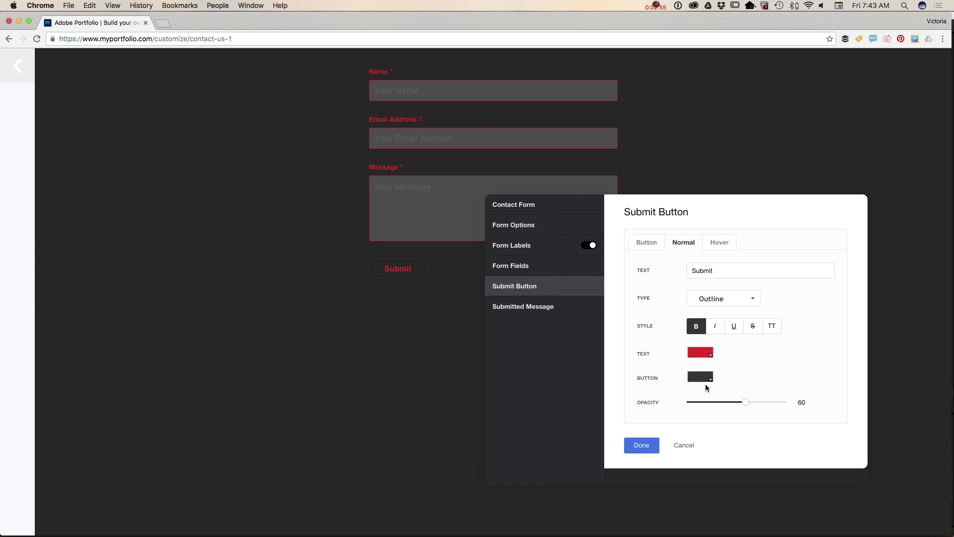
{"action": "left_click", "coordinate": [706, 380]}
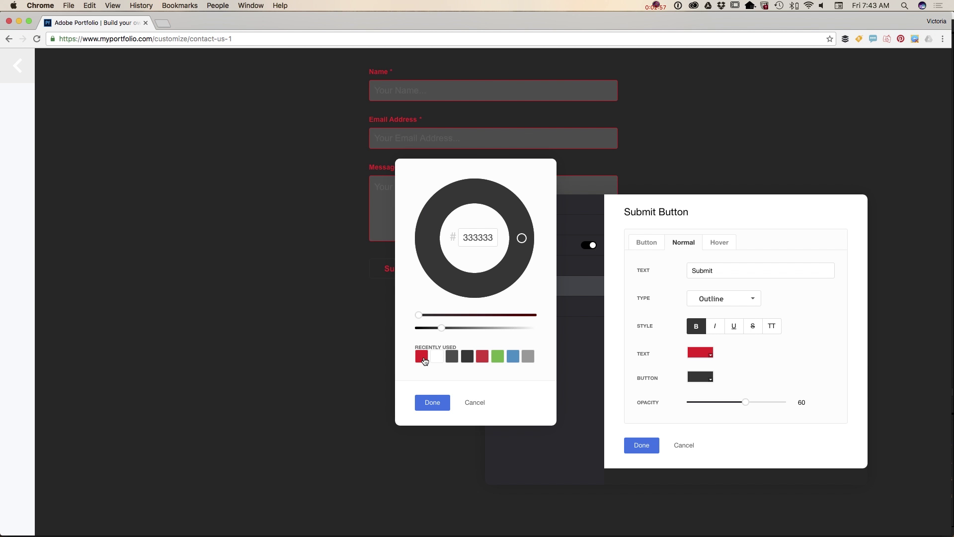
{"action": "left_click", "coordinate": [423, 358]}
{"action": "left_click", "coordinate": [432, 402]}
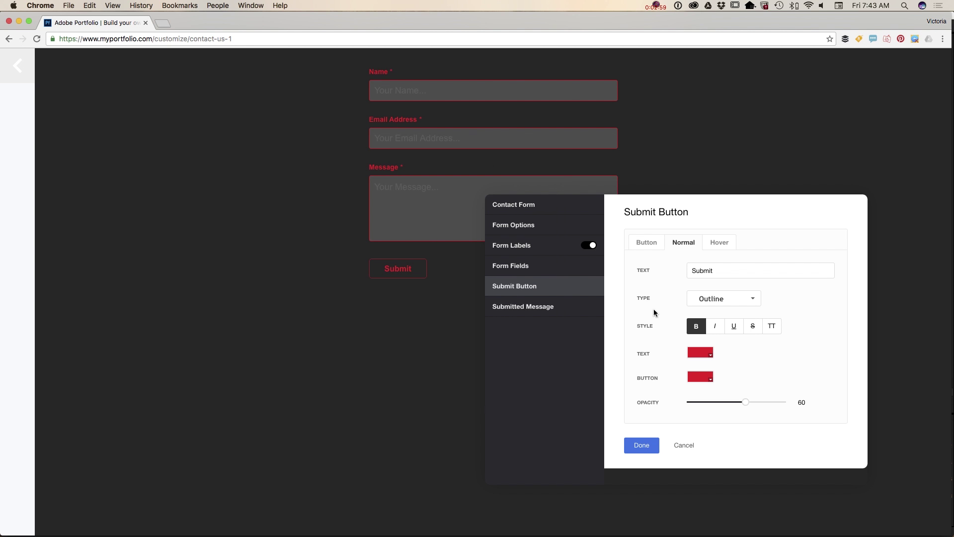
Set the Submit button's Hover state to white (ffffff) text and a white outline.
{"action": "left_click", "coordinate": [718, 243]}
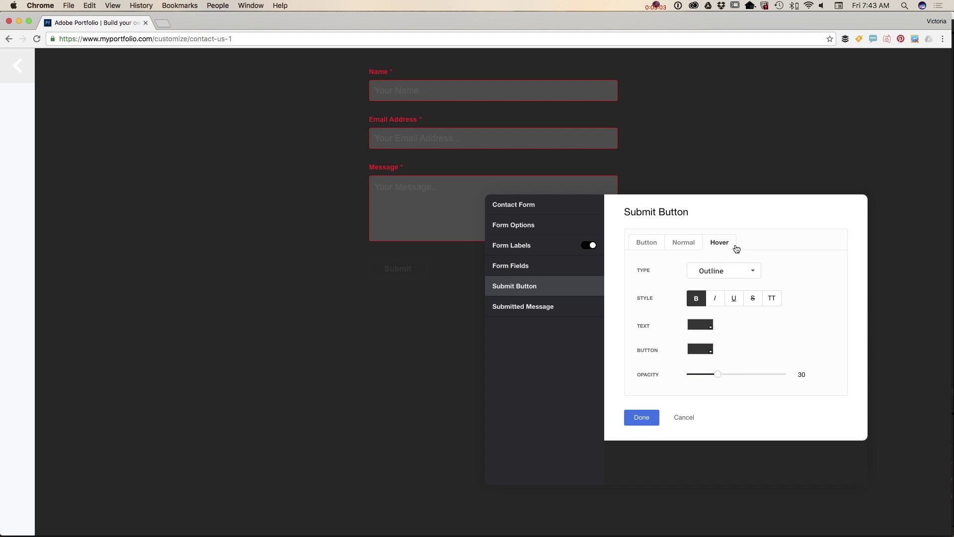
{"action": "left_click", "coordinate": [711, 329]}
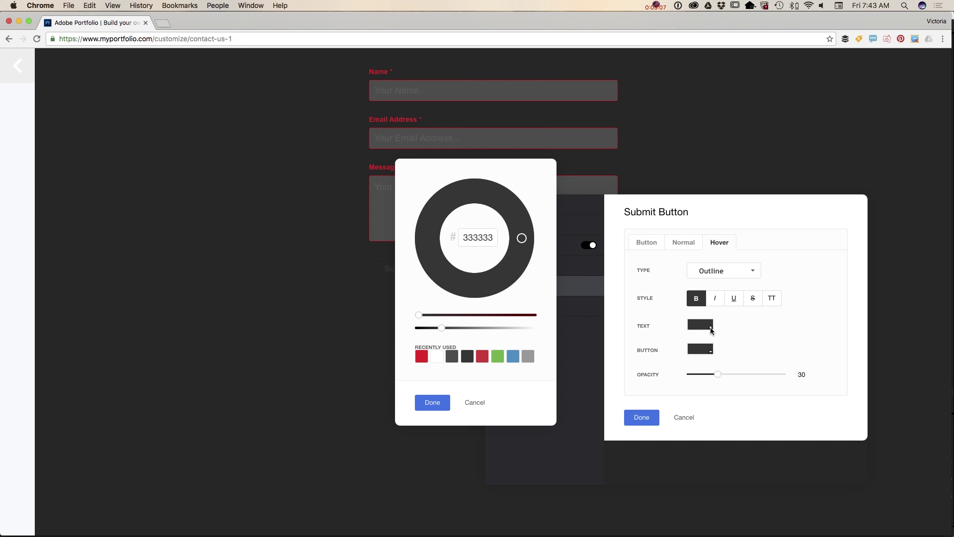
{"action": "left_click", "coordinate": [437, 355]}
{"action": "left_click", "coordinate": [441, 404]}
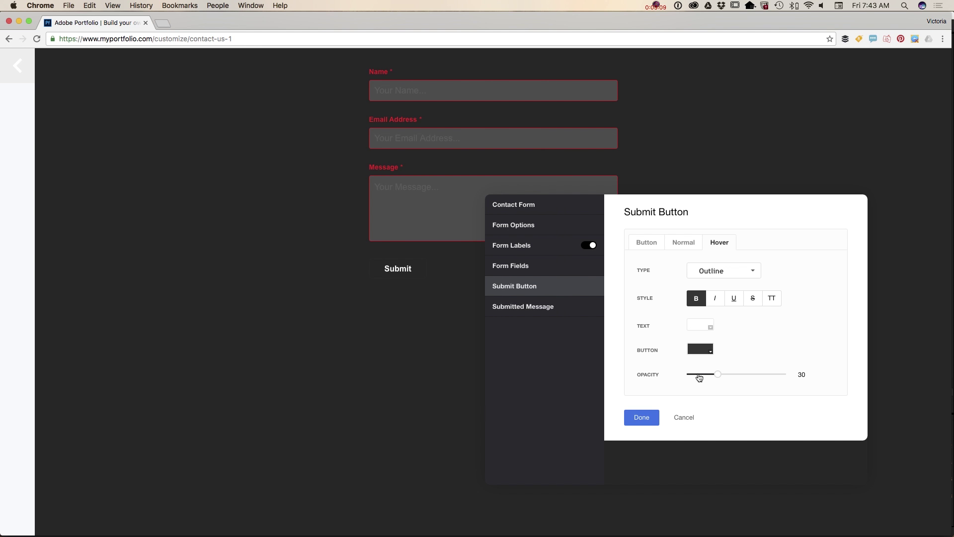
{"action": "left_click", "coordinate": [709, 353]}
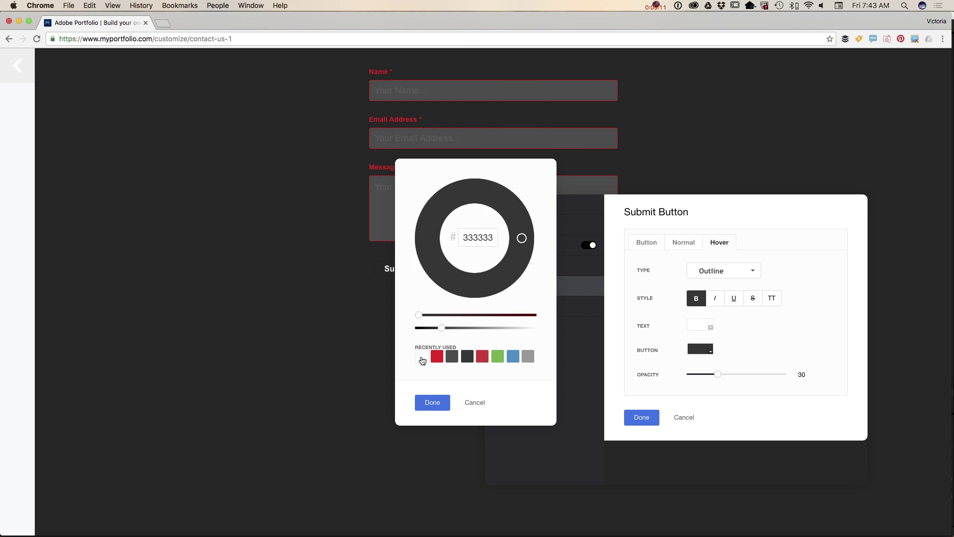
{"action": "left_click", "coordinate": [423, 357]}
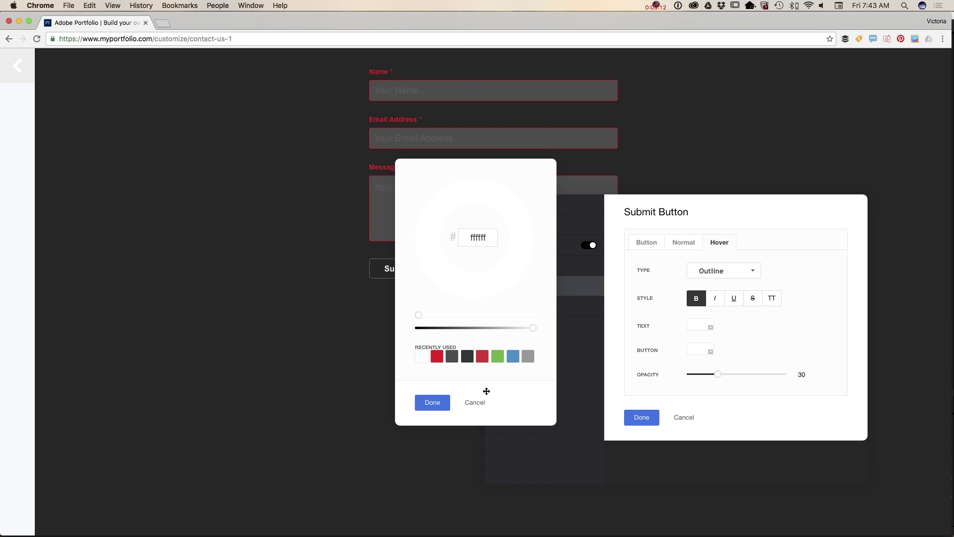
{"action": "left_click", "coordinate": [434, 404]}
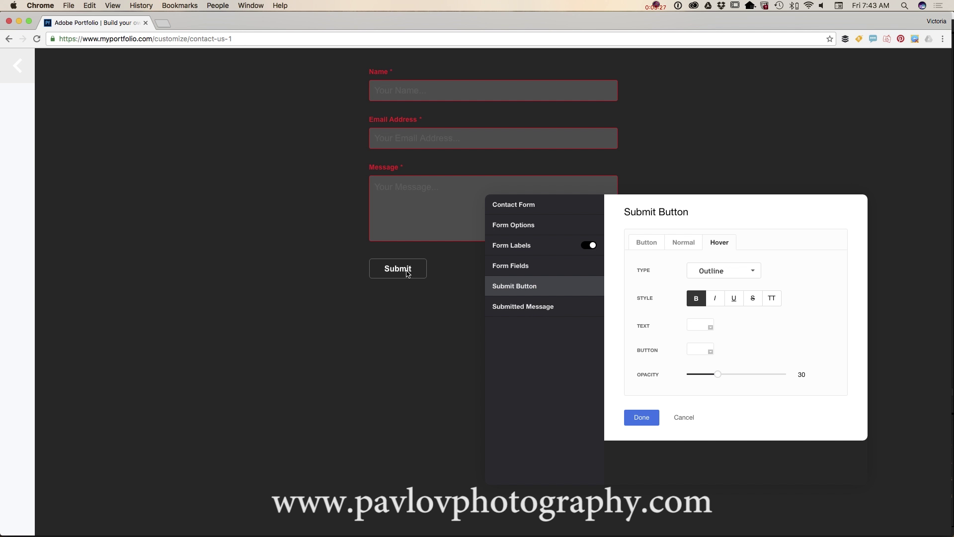
Colour the 'Thank you!' submitted message red in its settings.
{"action": "left_click", "coordinate": [526, 311]}
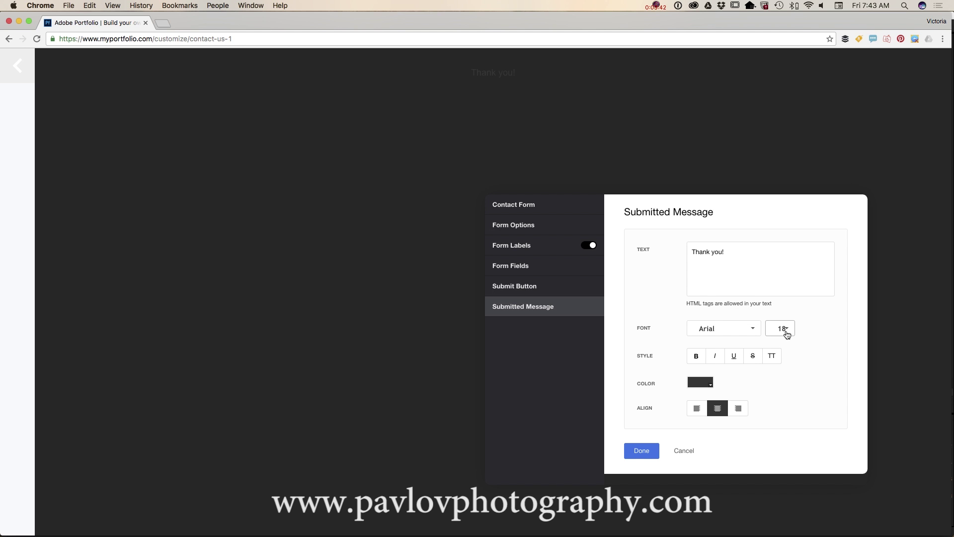
{"action": "left_click", "coordinate": [699, 383]}
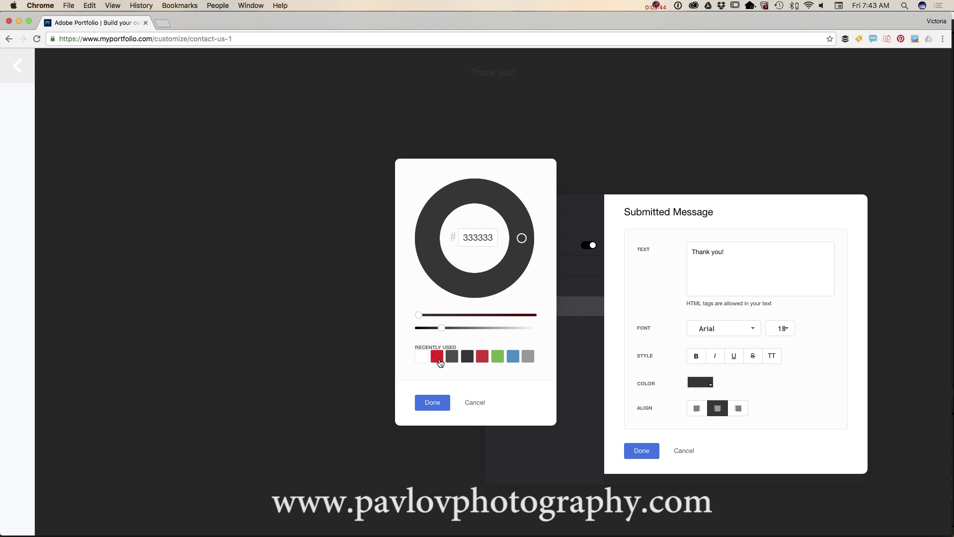
{"action": "left_click", "coordinate": [438, 360]}
{"action": "left_click", "coordinate": [436, 403]}
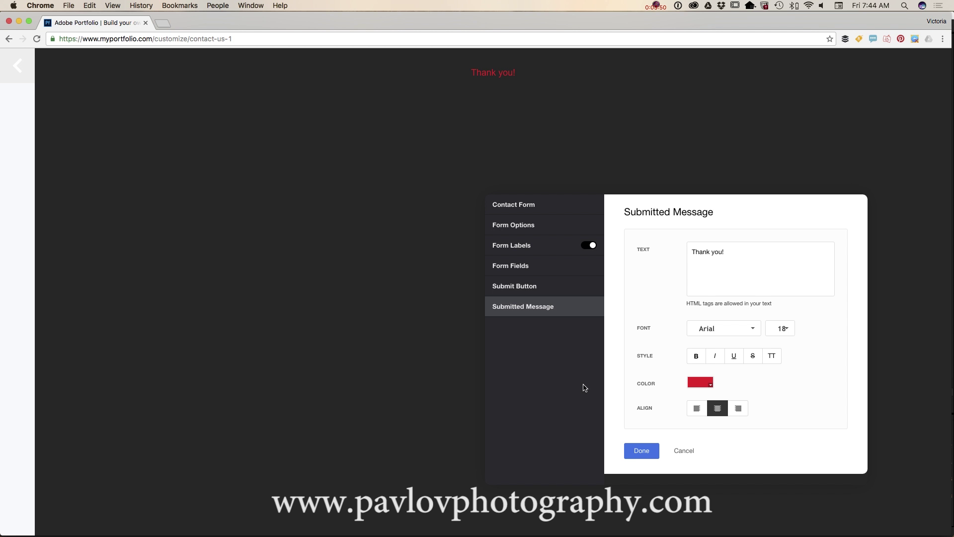
Press Done to close the contact form settings and return to the page editor.
{"action": "left_click", "coordinate": [633, 452]}
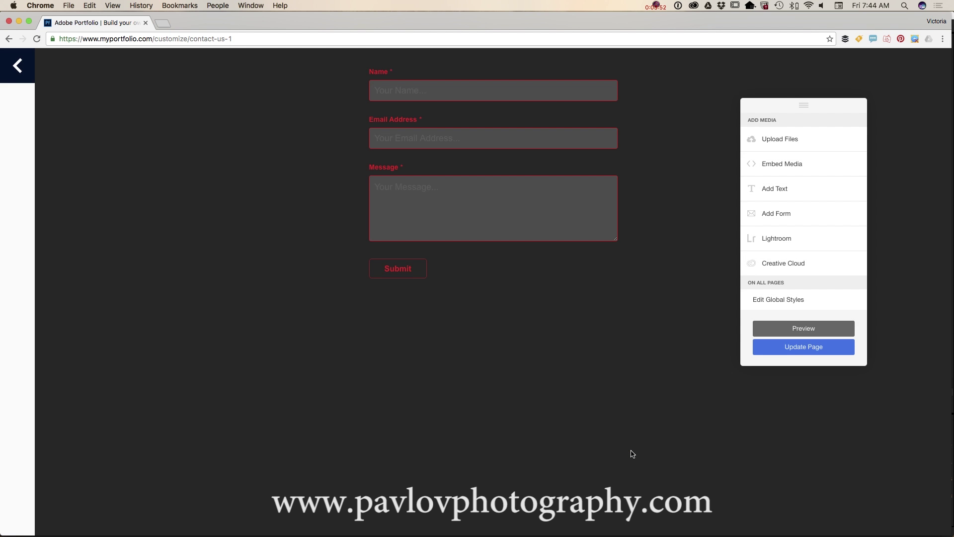